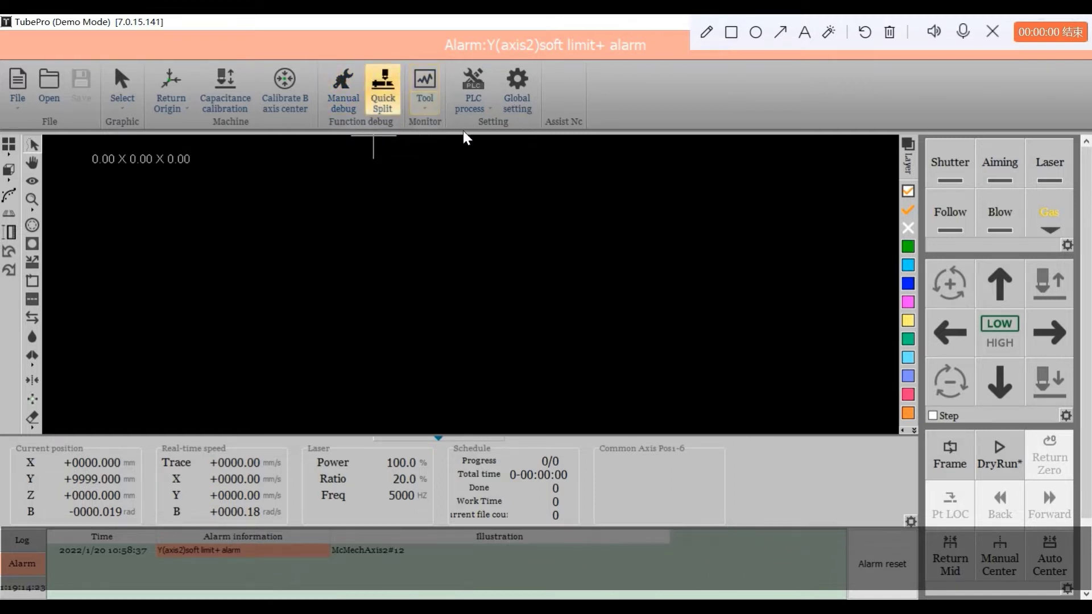
- Open Manual Debug, move it left, and leave Chuck DA1, DA2 and DA3 pressures at 100%
left_click(343, 91)
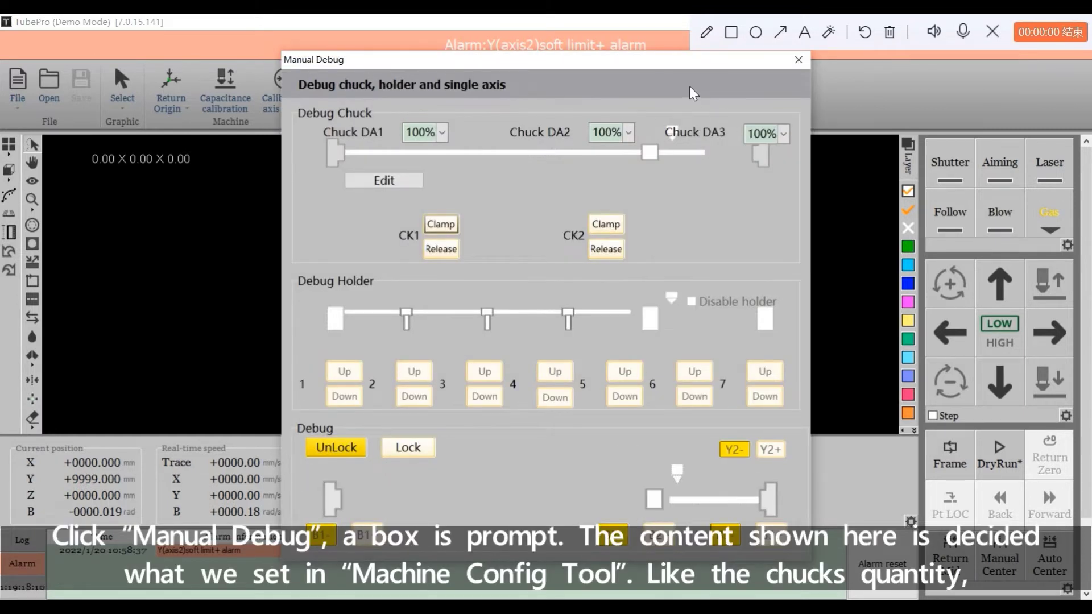
left_click_drag(663, 82, 612, 93)
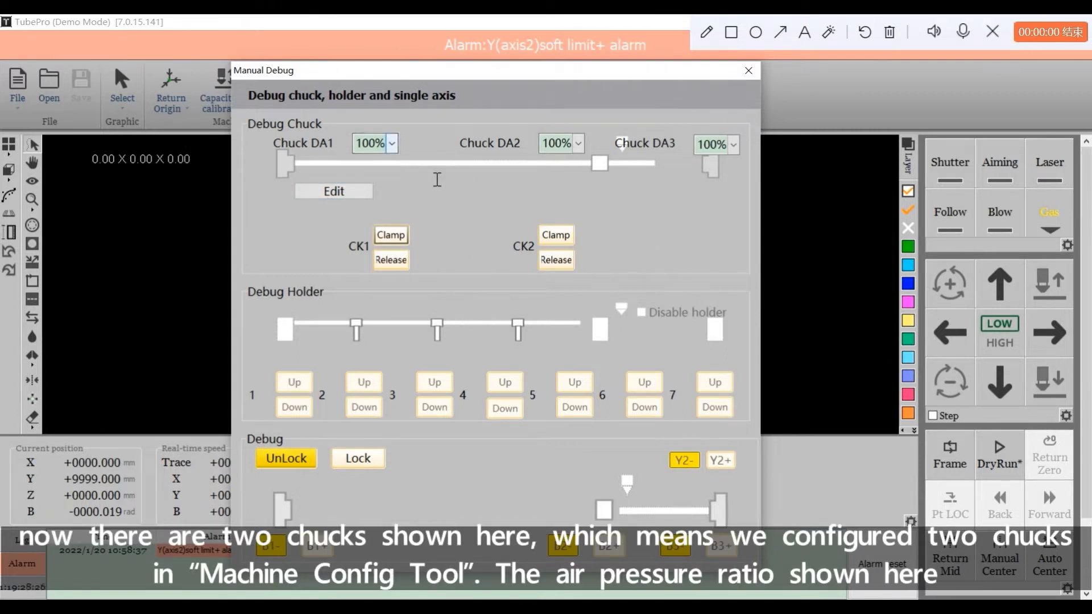
left_click(555, 144)
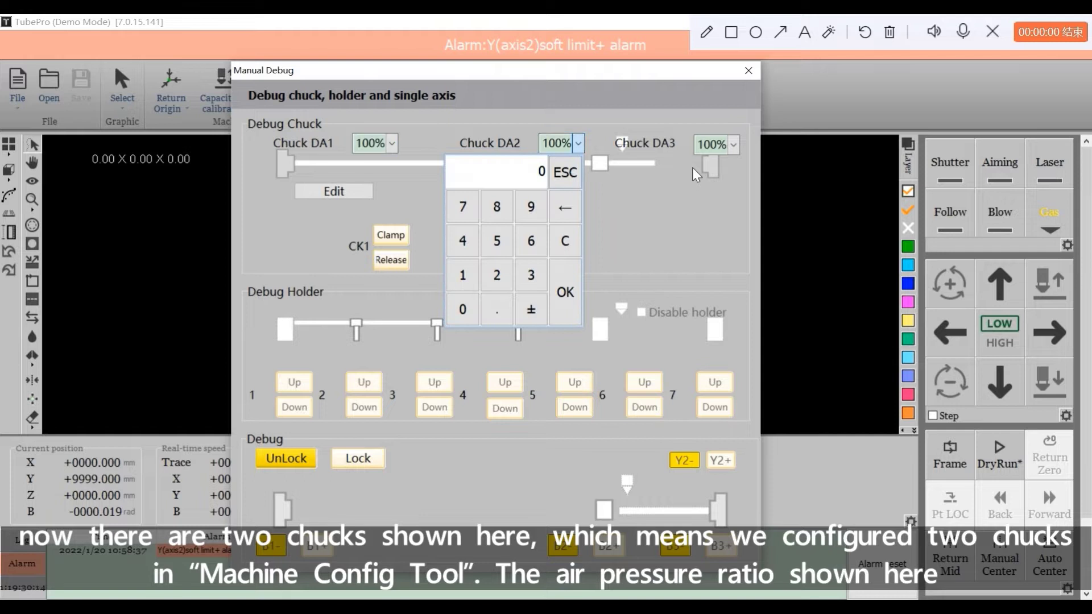
left_click(699, 173)
key("shift+Tab")
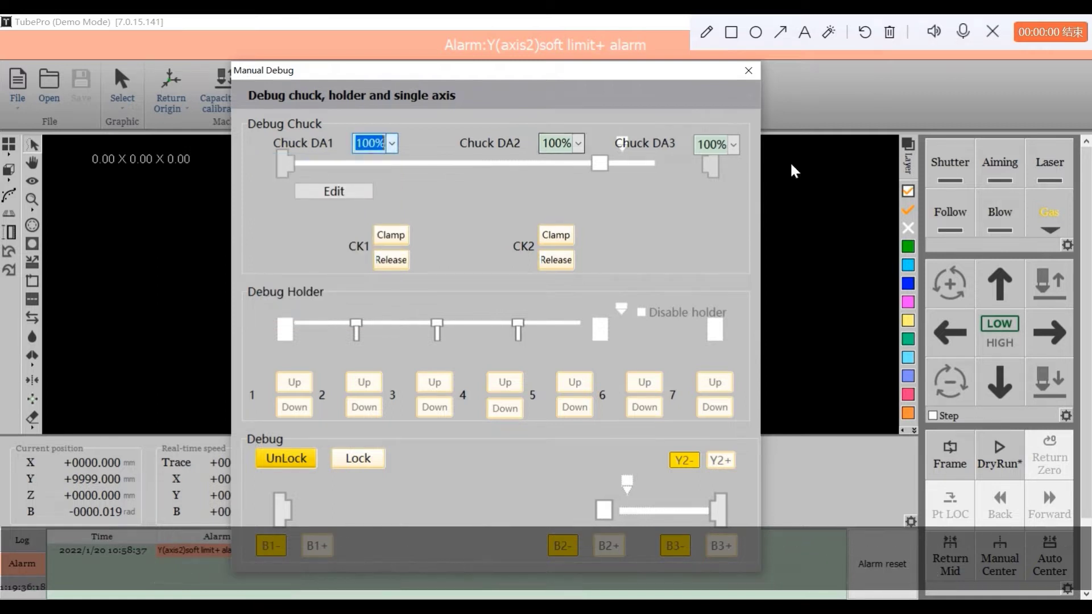
key("Tab")
key("Tab")
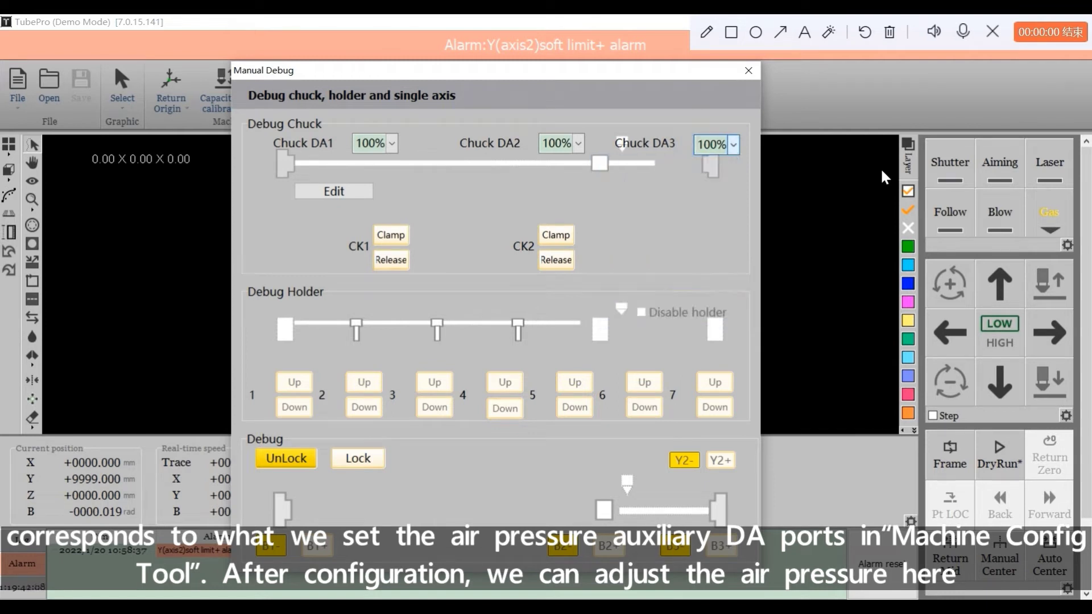
key("Right")
key("shift+End")
left_click(663, 286)
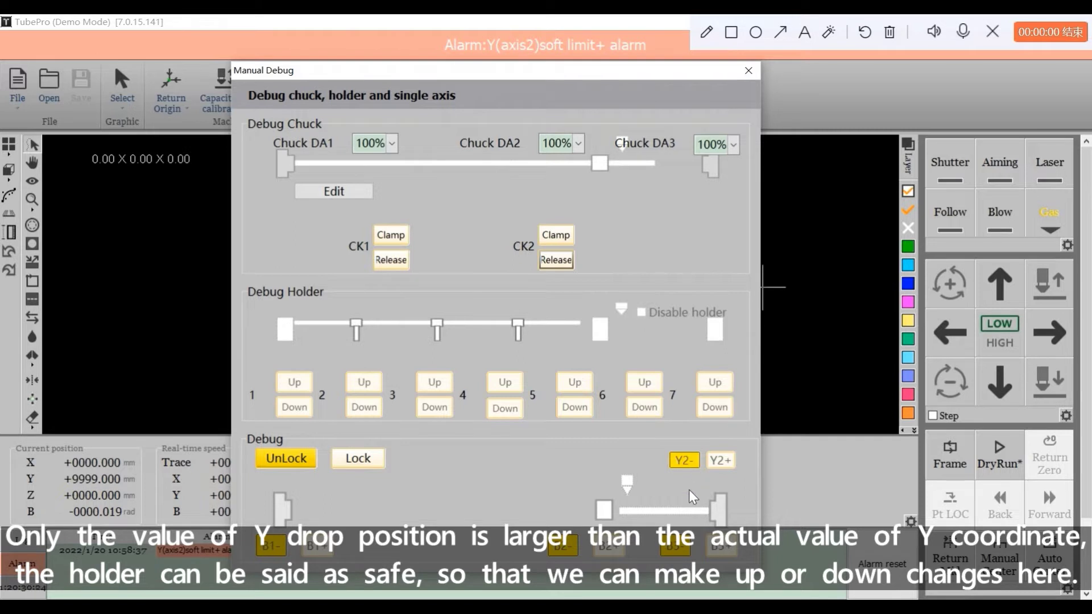
- Unlock single-axis debugging by entering and confirming the unlock password
left_click(356, 462)
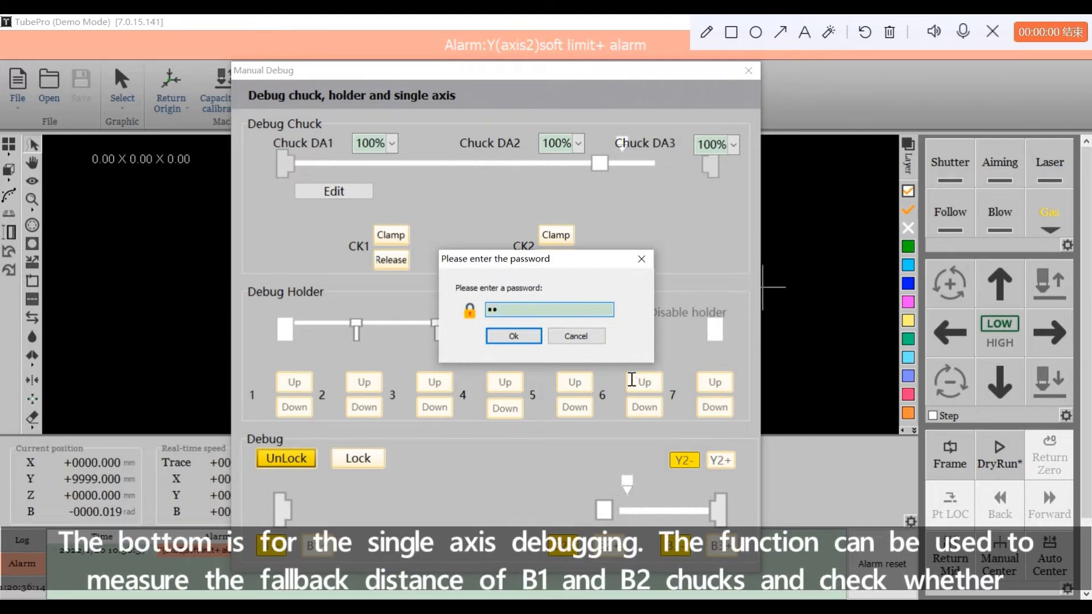
key("ctrl+a")
key("Return")
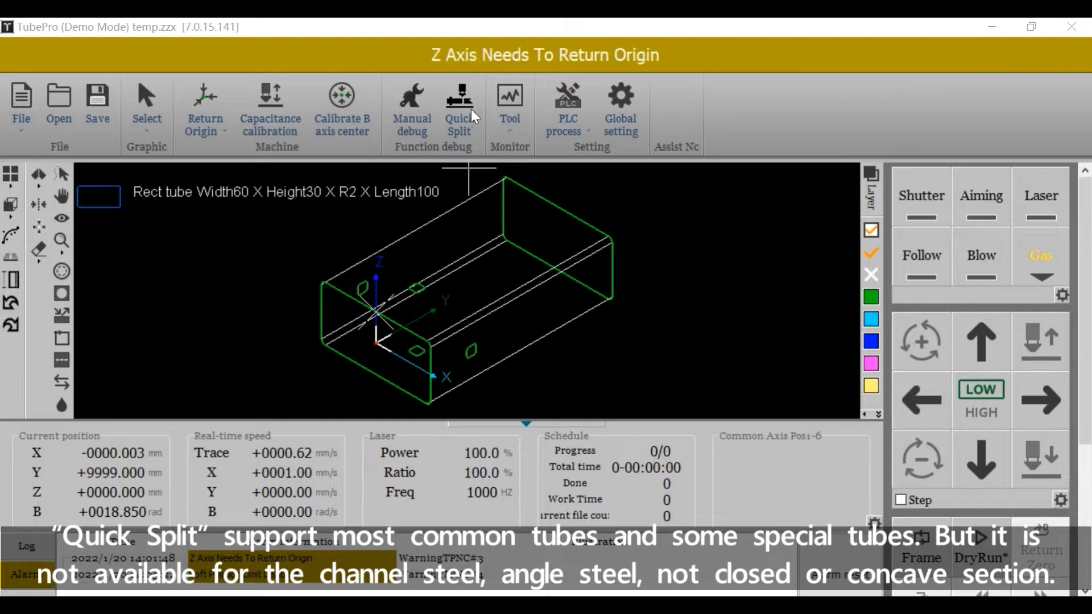
- Open Quick Split from the Function debug group
left_click(471, 109)
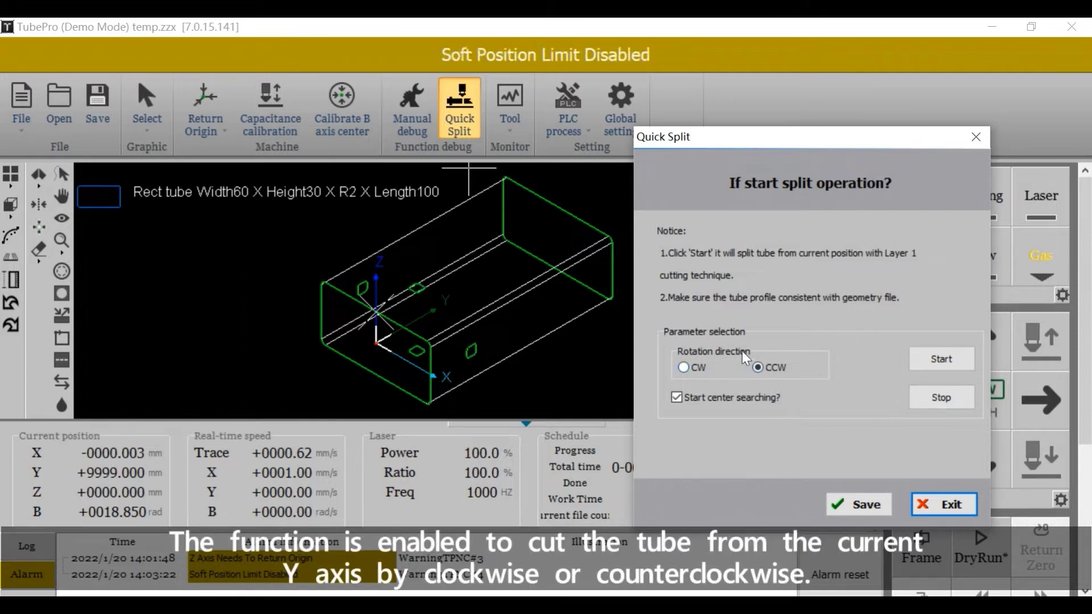
- Keep CCW rotation, untick 'Start center searching?', and start the quick split
left_click(685, 368)
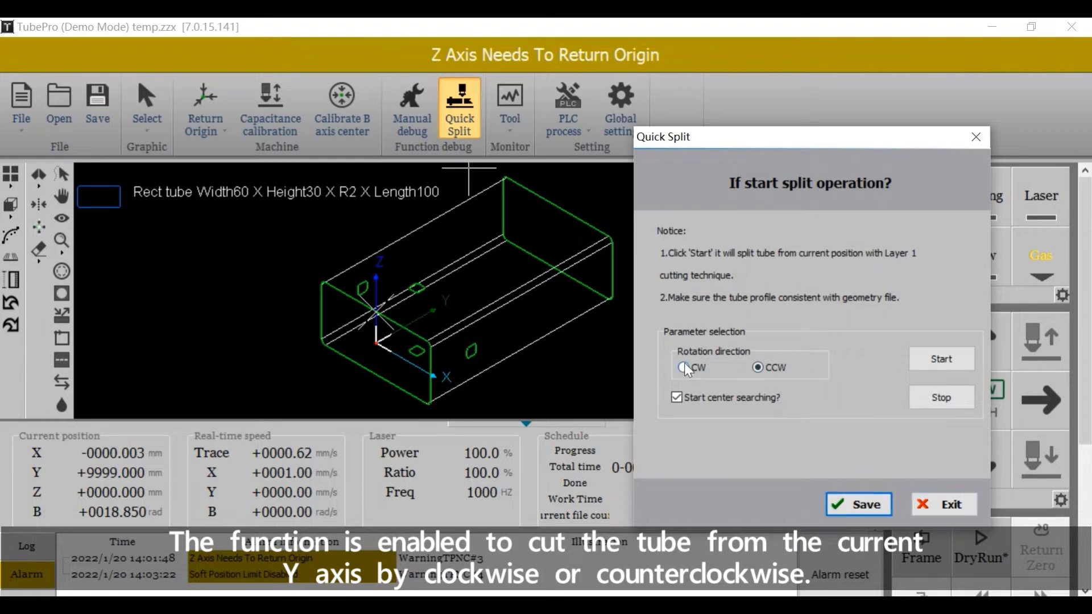
left_click(764, 372)
left_click(950, 360)
left_click(677, 397)
left_click(944, 360)
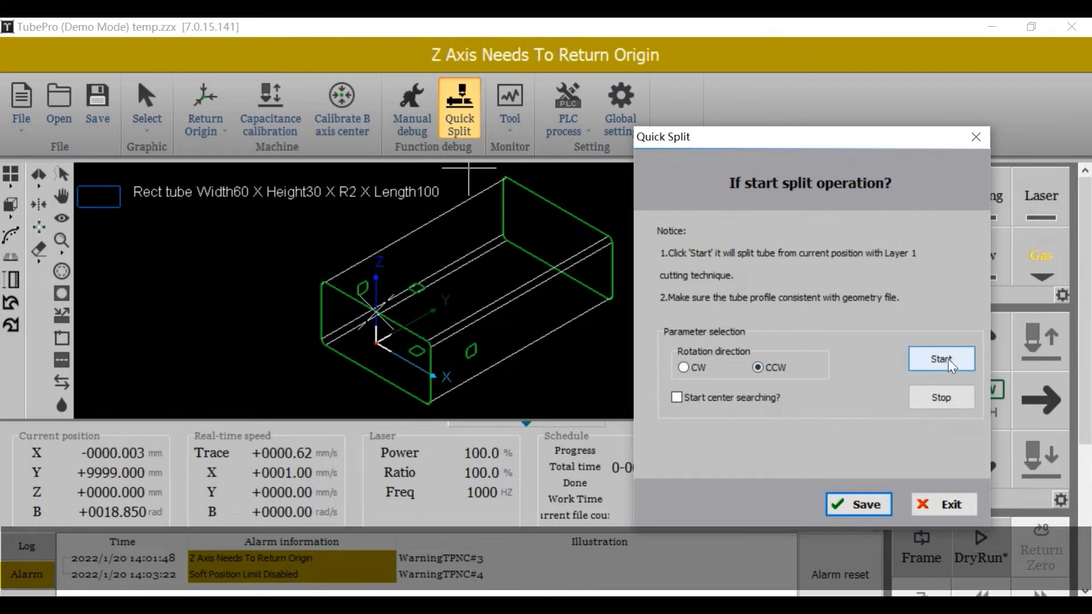
left_click(948, 359)
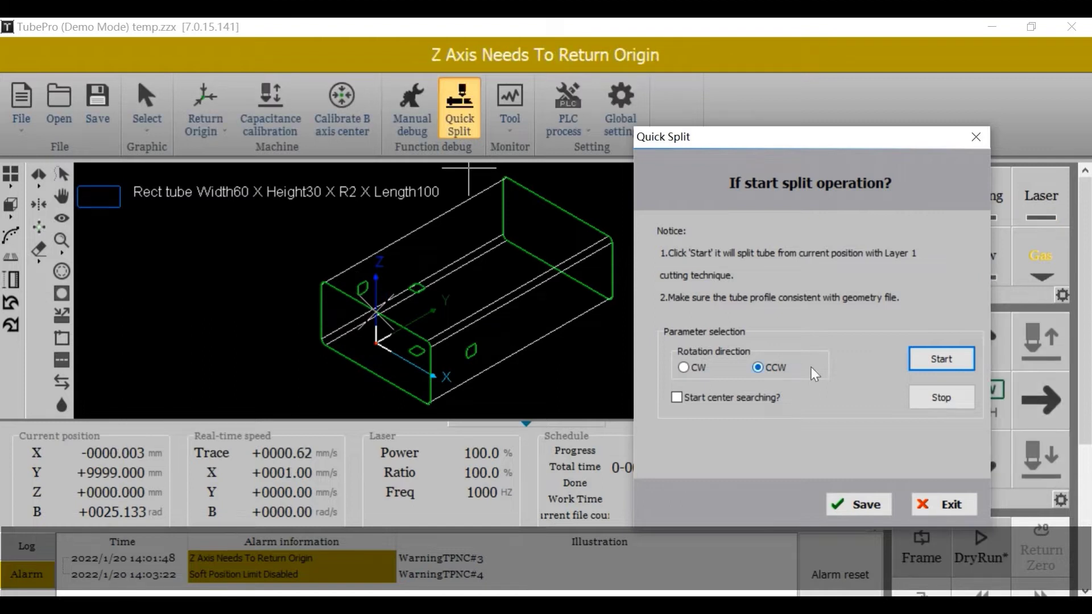
- Re-tick 'Start center searching?' and start the quick split again
left_click(678, 398)
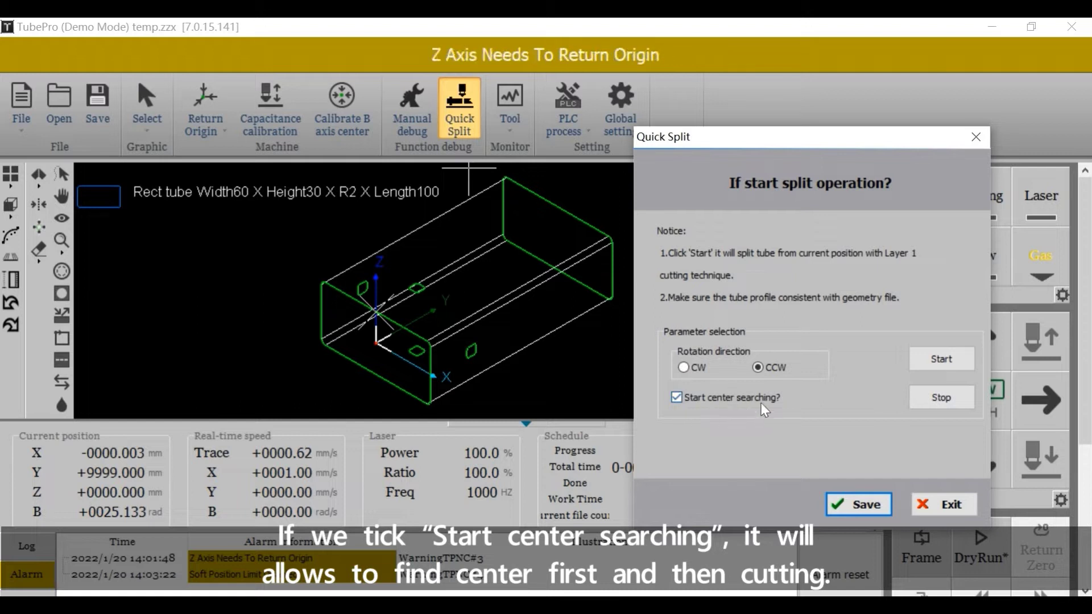
left_click(943, 359)
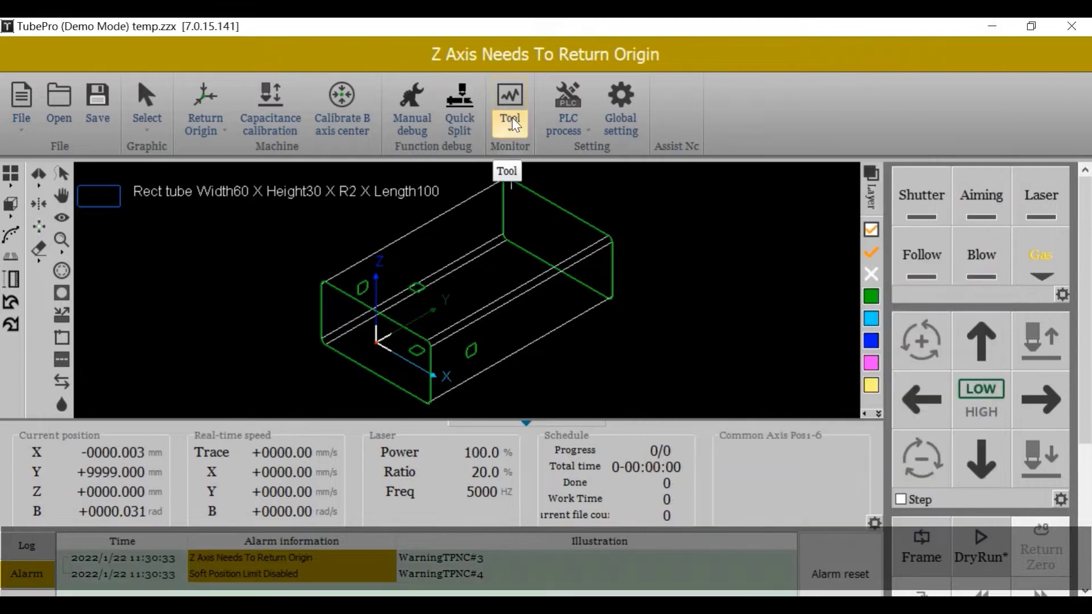
- Open the BCS100 monitor from the Tool menu
left_click(512, 123)
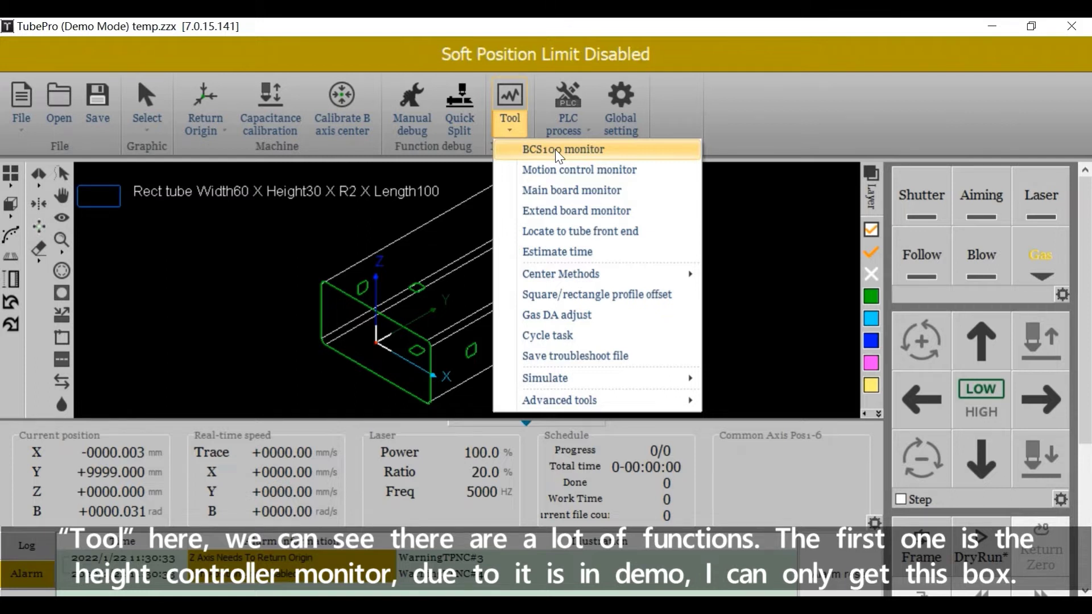
left_click(558, 153)
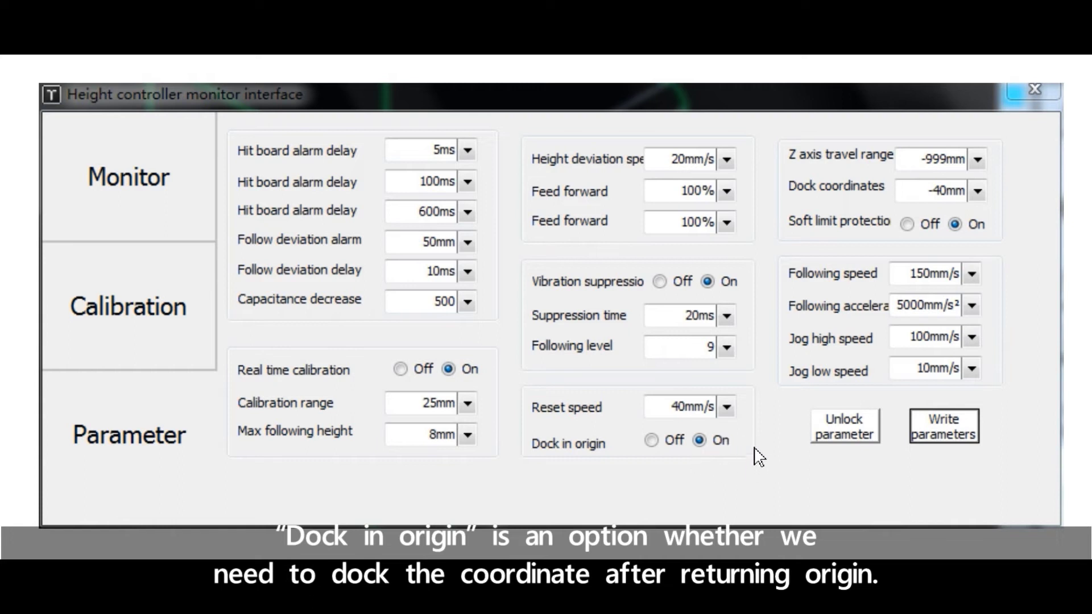
- Leave Dock in origin On with Reset speed at 40mm/s
left_click(717, 439)
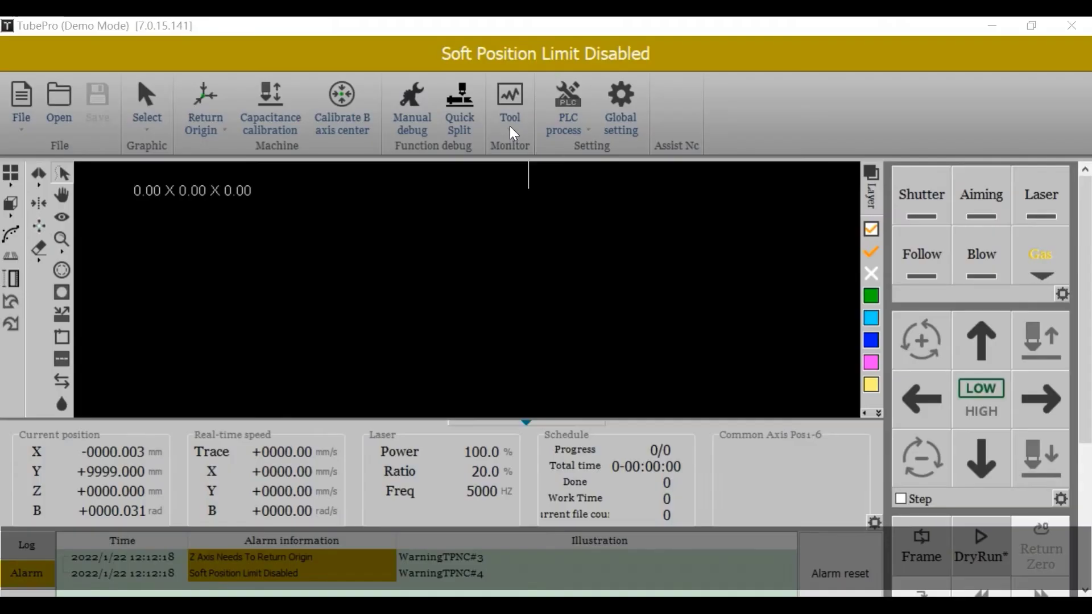
- Open the Motion control monitor from the Tool menu and maximize it
left_click(510, 126)
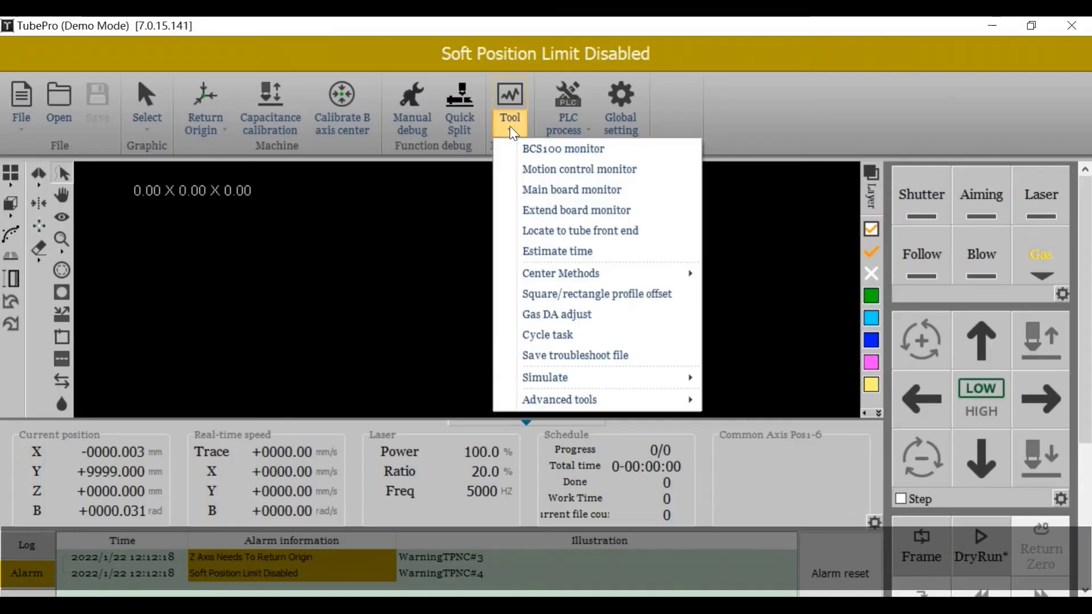
left_click(571, 170)
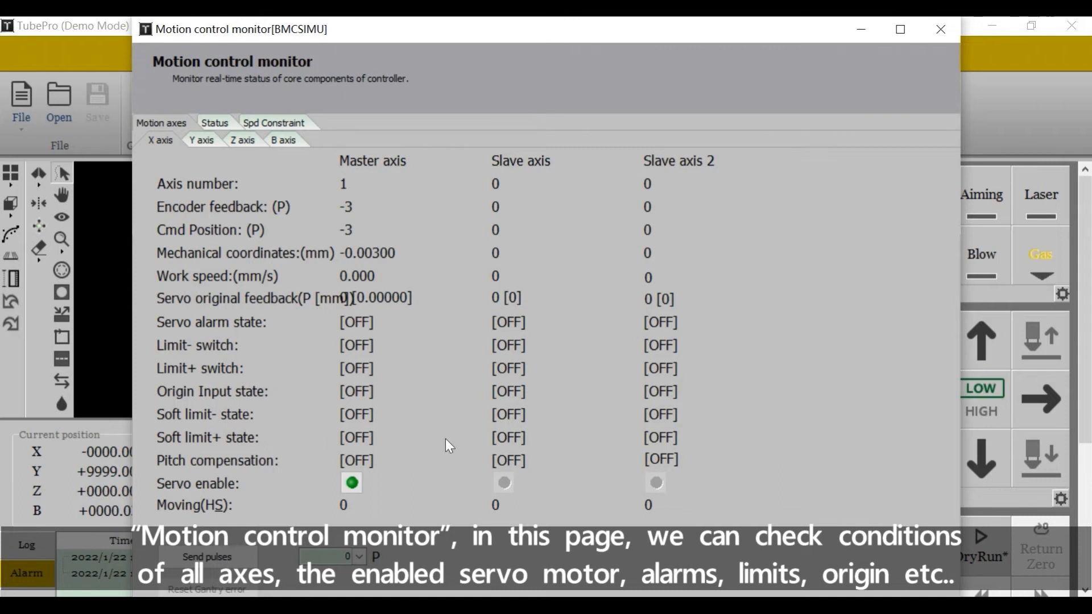
left_click(903, 31)
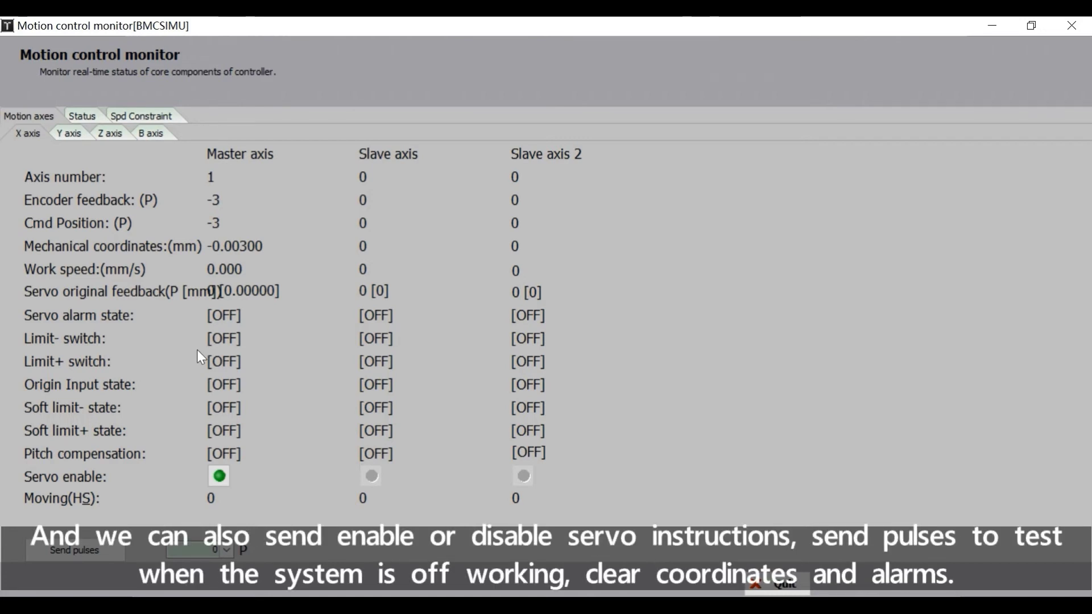
- Turn the master axis servo off and back on, then send test pulses
left_click(221, 478)
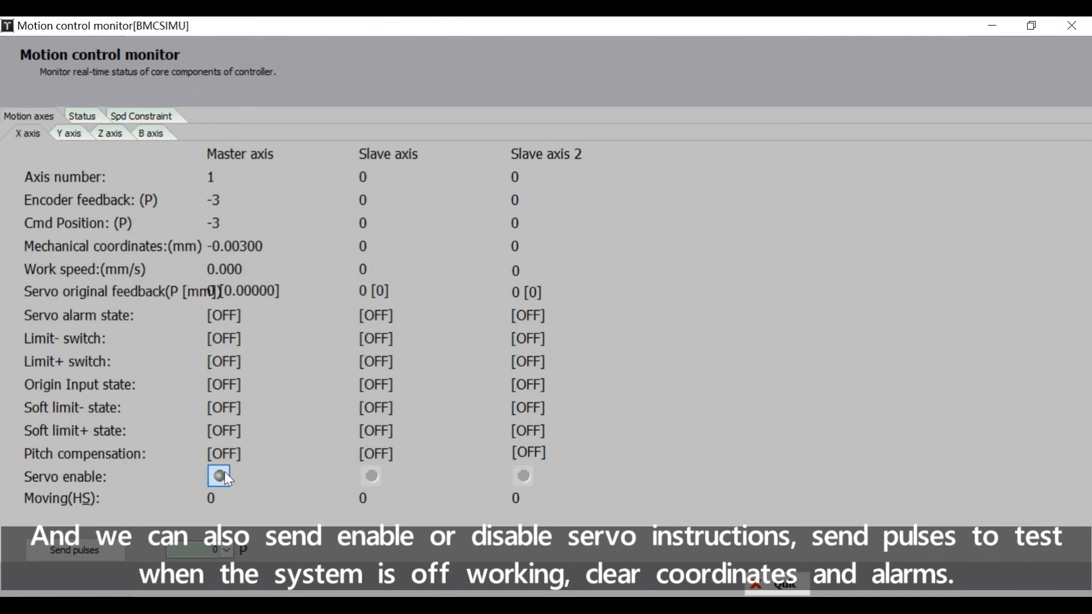
left_click(221, 477)
left_click(96, 552)
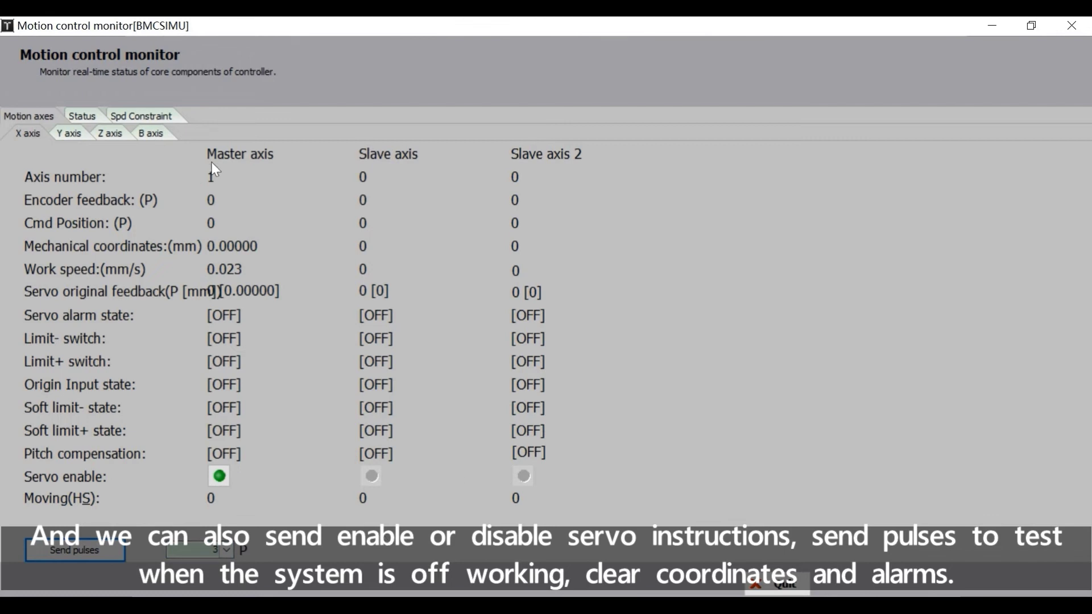
- View the controller's Status tab, then close the Motion control monitor
left_click(83, 116)
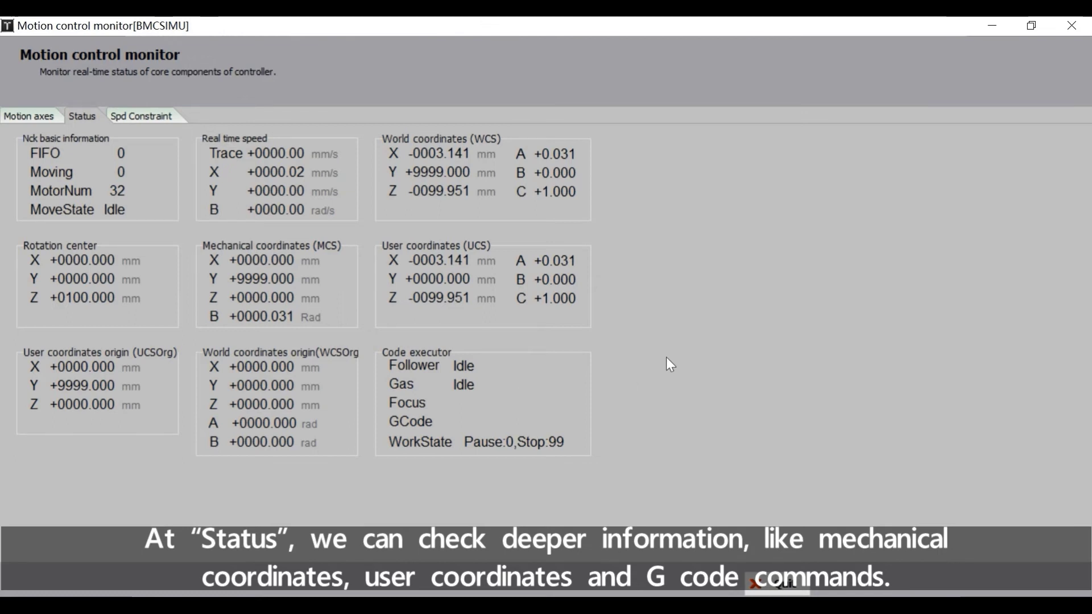
left_click(1079, 27)
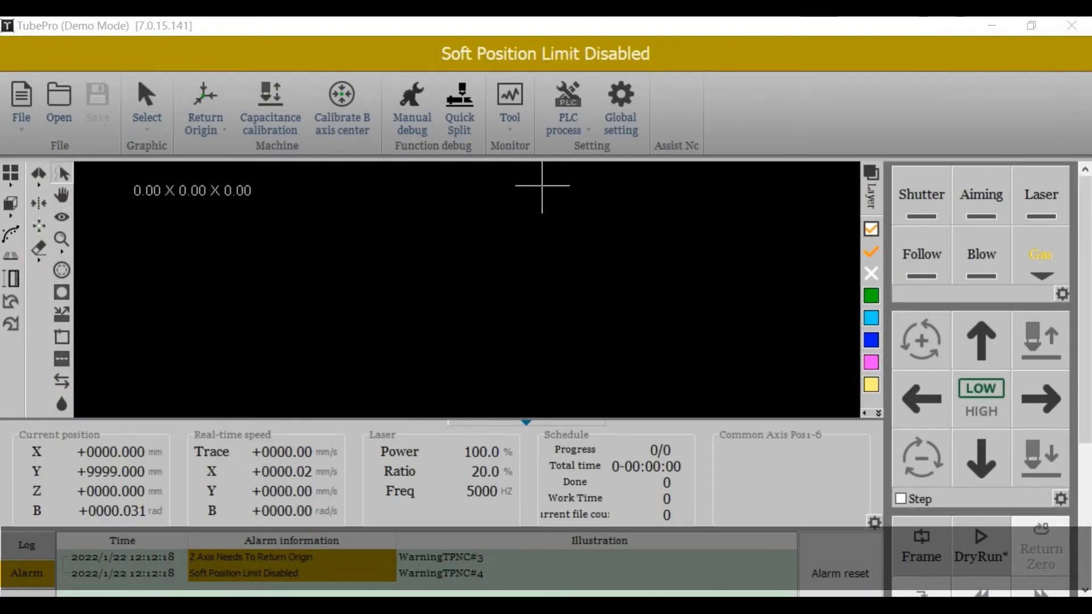
- Open the Main board monitor and switch off outputs OUT1–OUT9, O10, O12 and O14
left_click(512, 136)
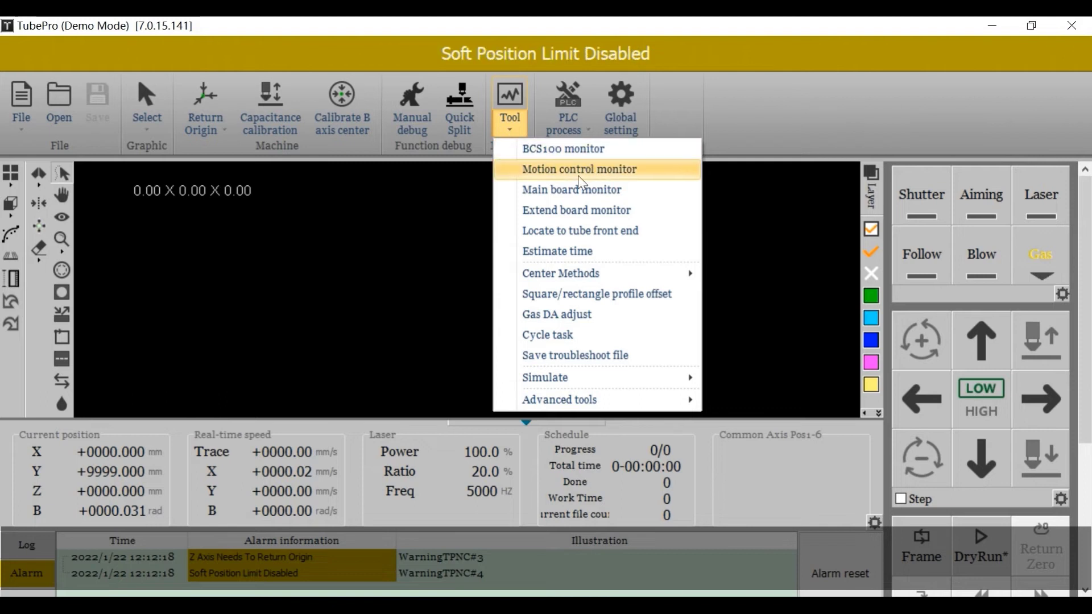
left_click(570, 190)
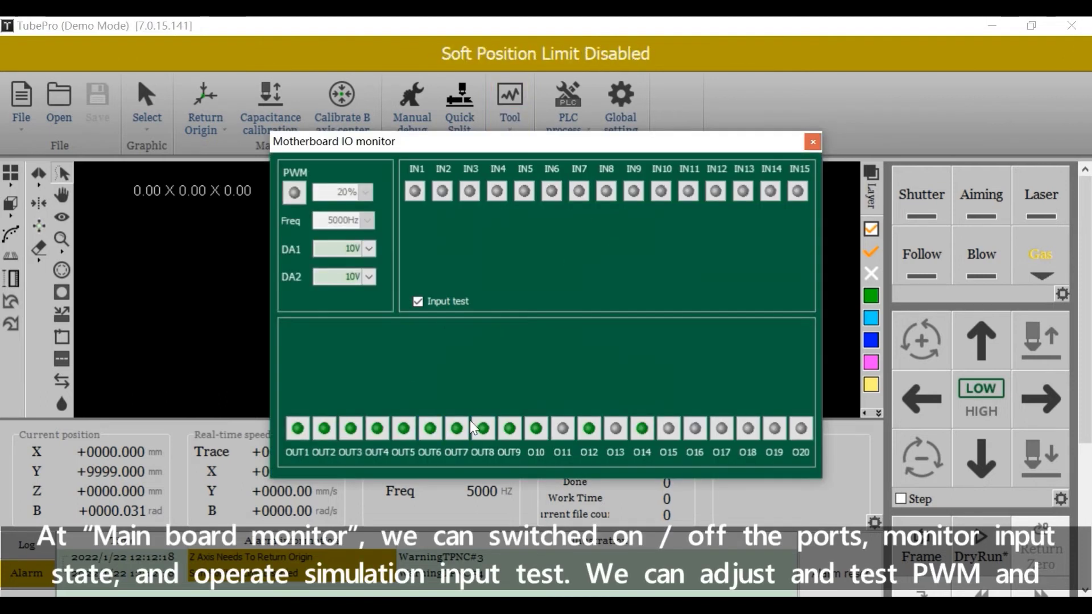
left_click(510, 429)
left_click(536, 428)
left_click(643, 428)
left_click(590, 429)
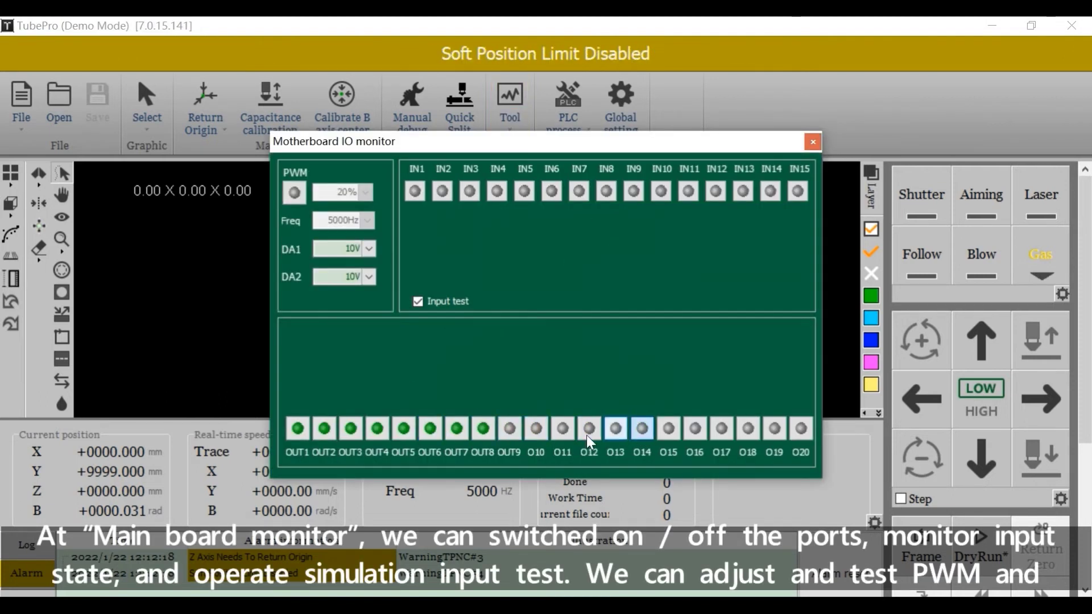
left_click(483, 429)
left_click(431, 428)
left_click(404, 428)
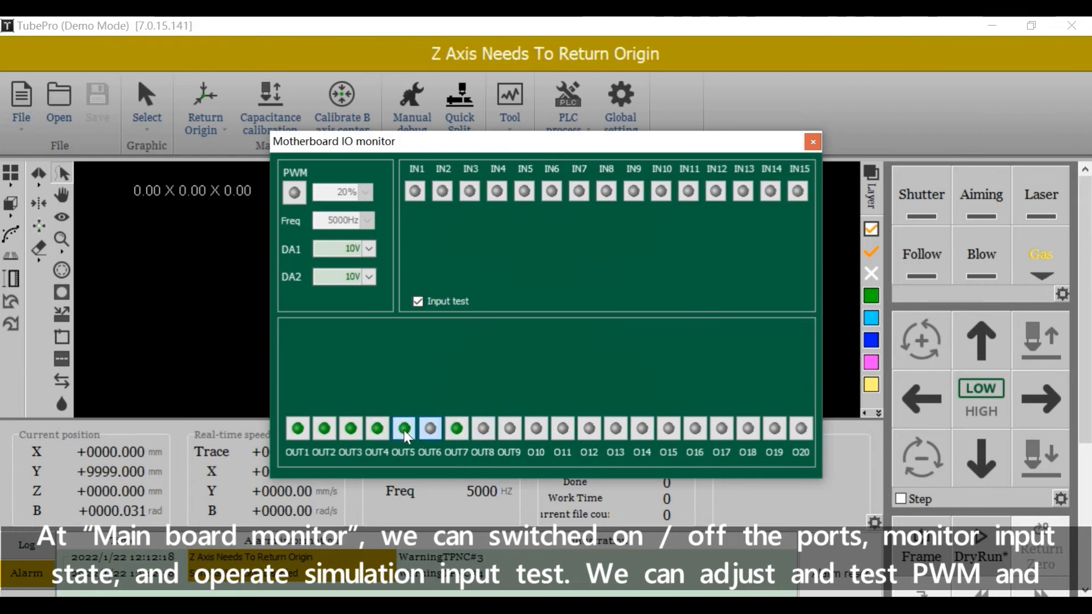
left_click(377, 428)
left_click(351, 428)
left_click(324, 429)
left_click(298, 428)
left_click(457, 428)
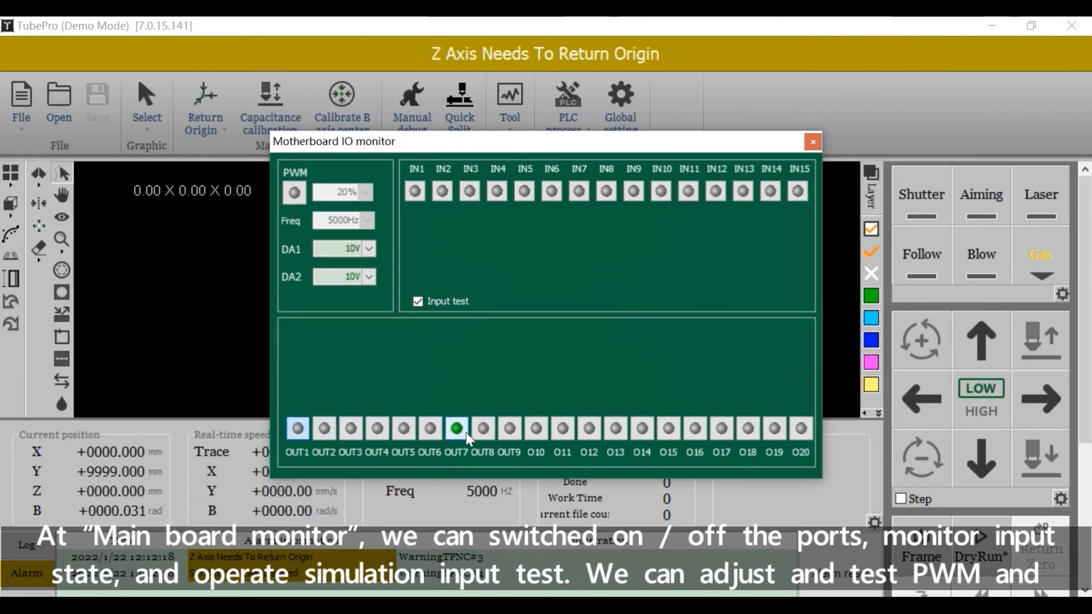
left_click(295, 193)
- Turn on the PWM test, check 20% duty, 5000Hz and DA1/DA2 voltages, then close the monitor
left_click(294, 193)
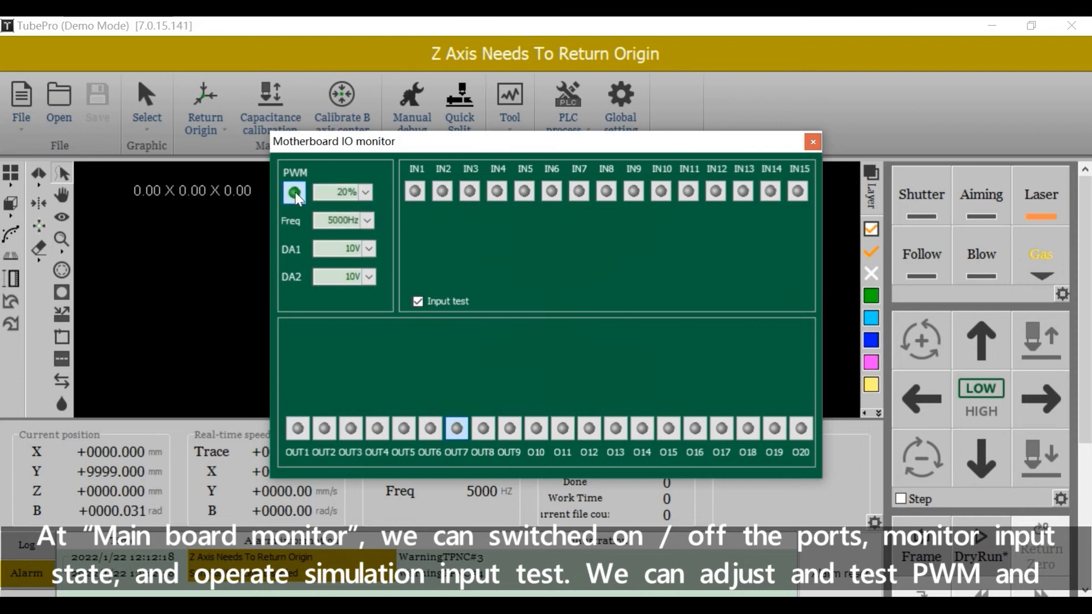
left_click(343, 192)
left_click(341, 221)
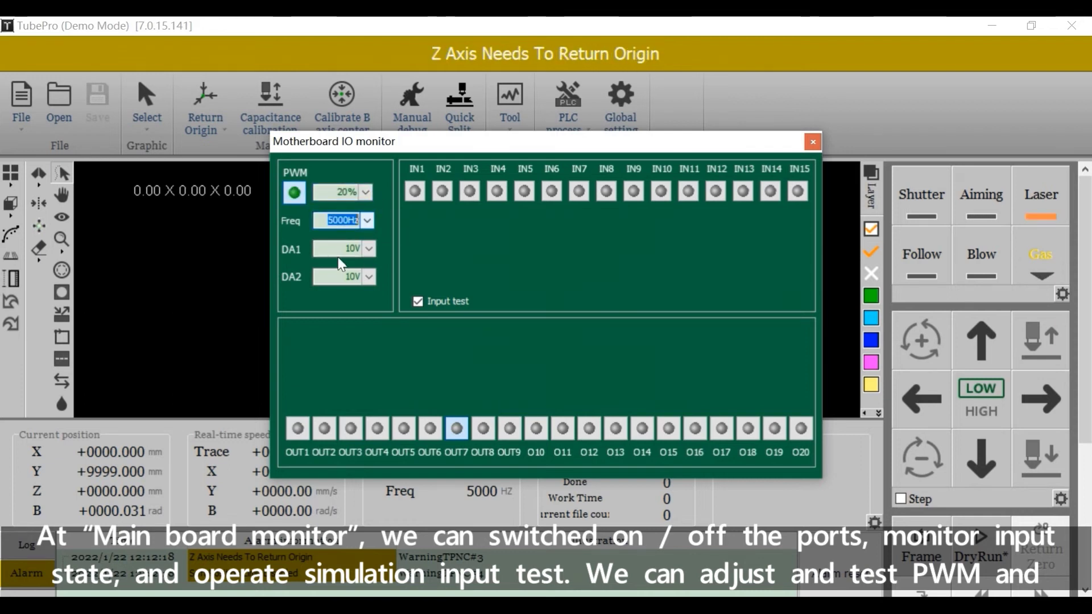
left_click(348, 277)
left_click(349, 248)
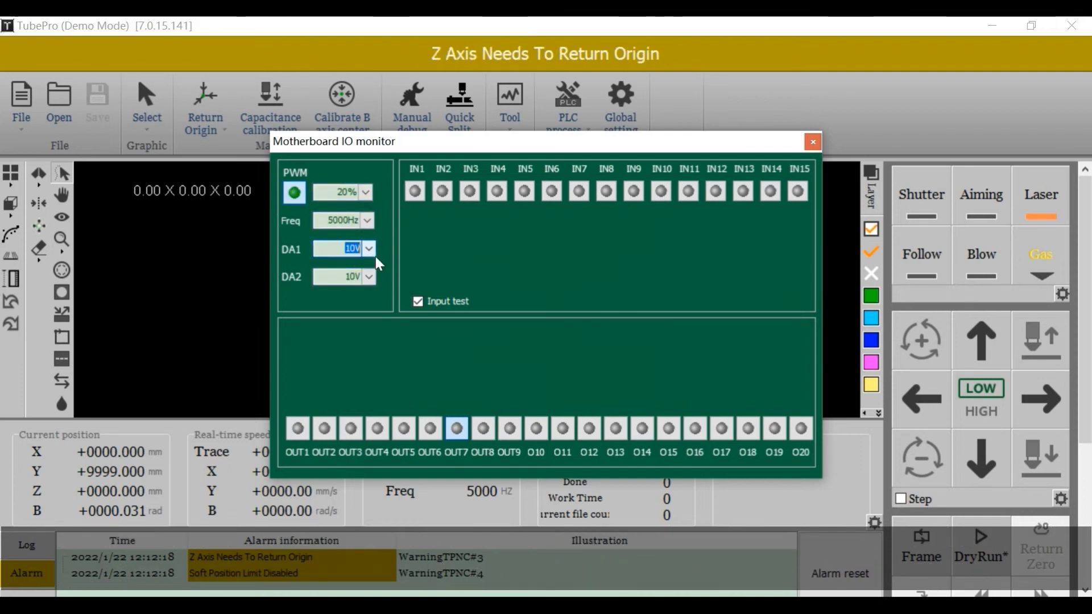
left_click(349, 277)
left_click(349, 249)
left_click(351, 278)
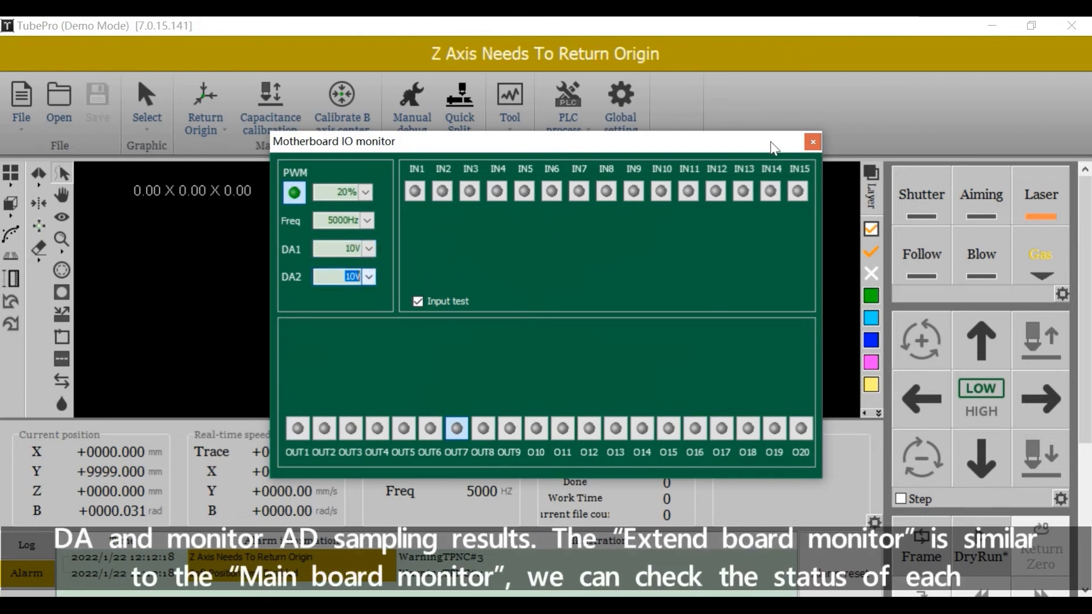
left_click(812, 143)
left_click(511, 129)
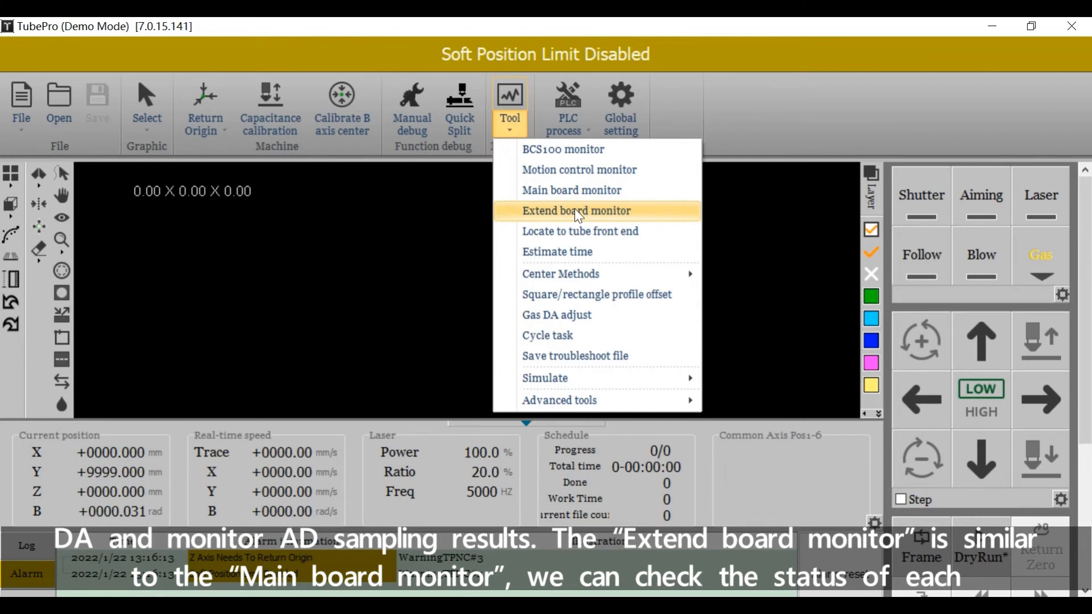
- Open the board A extension board monitor, reposition it, and toggle outputs O1–O6 on and off
left_click(578, 215)
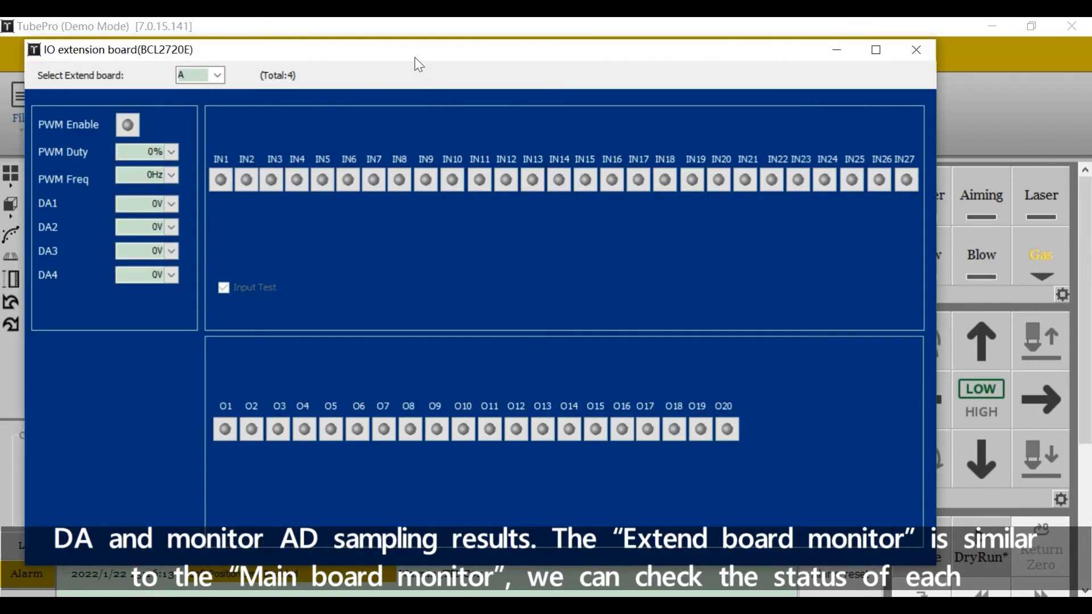
left_click_drag(419, 65, 537, 71)
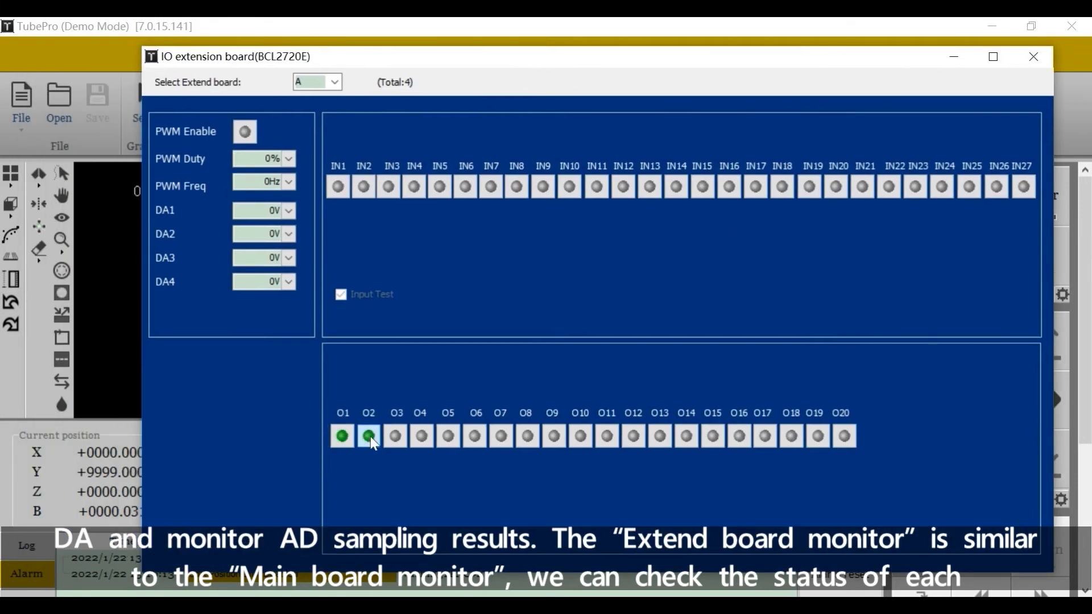
left_click(418, 438)
left_click(397, 438)
left_click(424, 438)
left_click(449, 437)
left_click(475, 438)
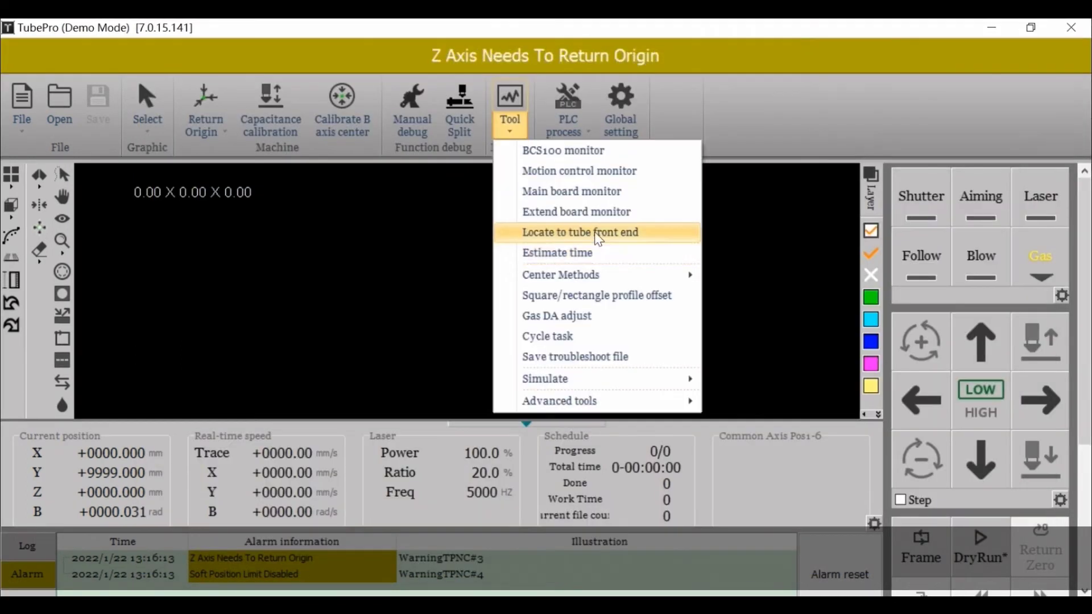
- Open Locate to tube front end and enter 300 mm distance, 20 mm front margin and follow height 3
left_click(591, 232)
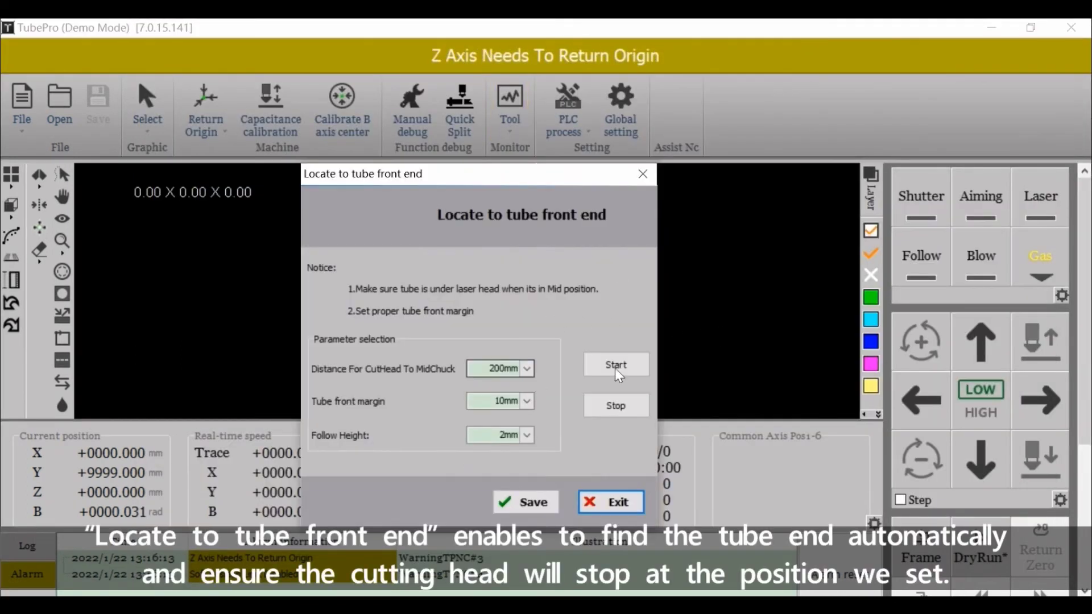
left_click_drag(569, 184, 316, 131)
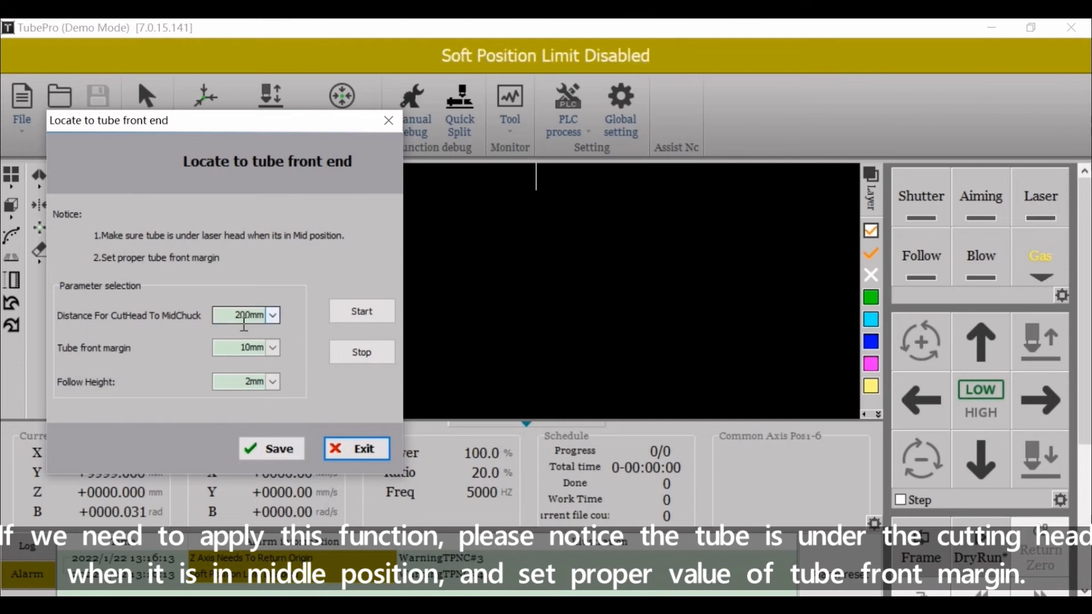
type("3")
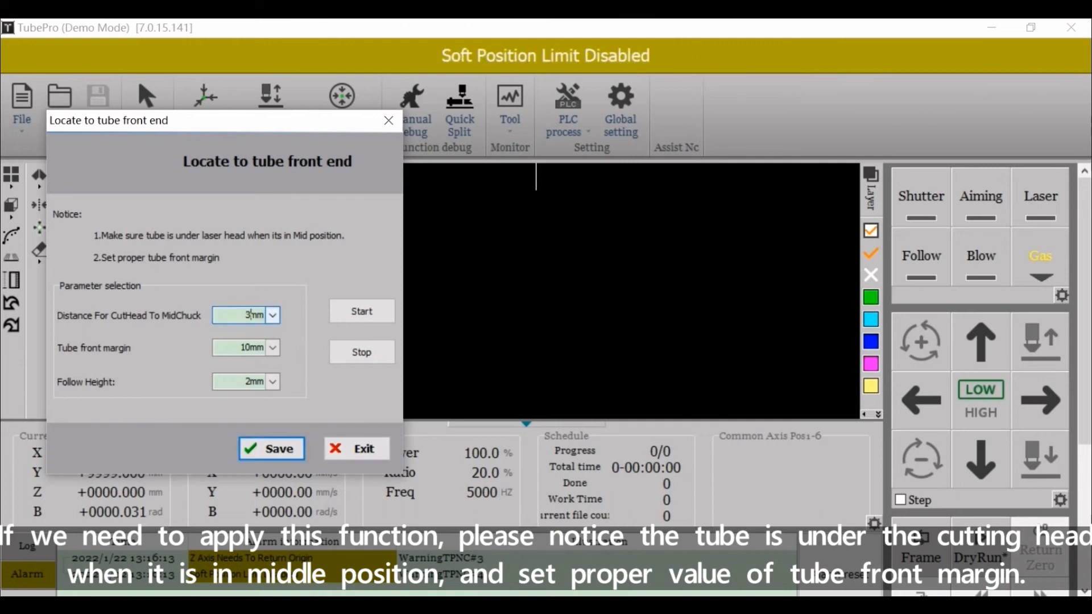
type("00")
left_click(253, 353)
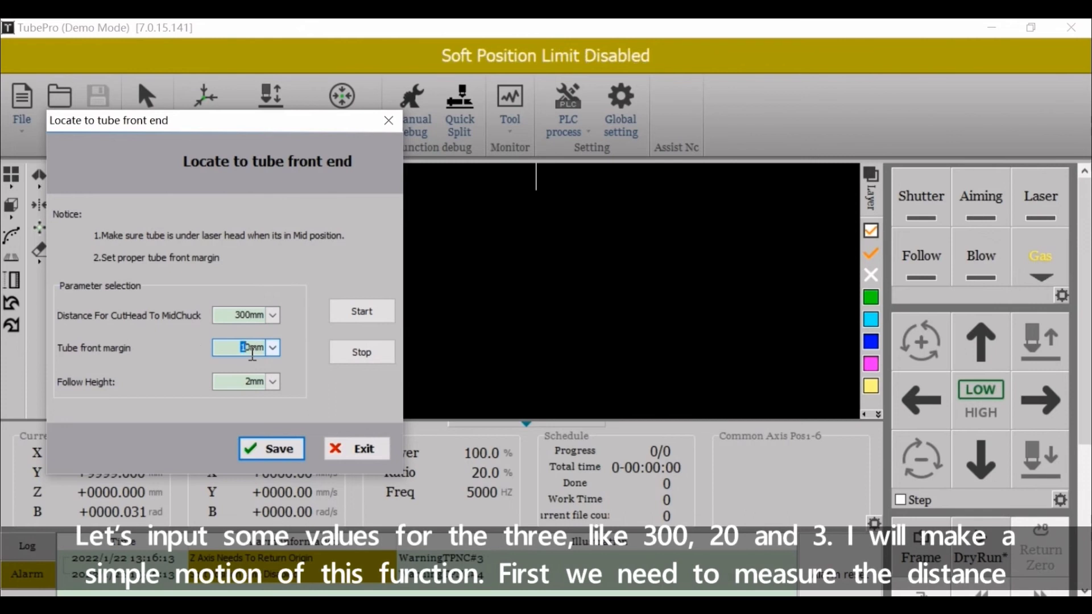
left_click(254, 386)
type("3")
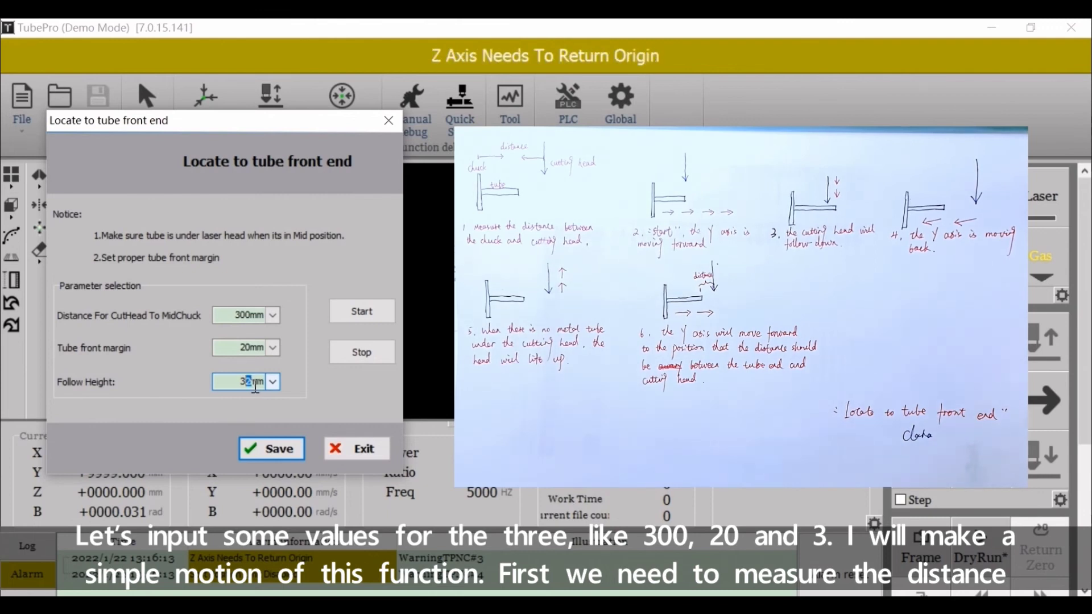
- Correct the follow height to 3 mm and select the 300 mm distance value
key("Delete")
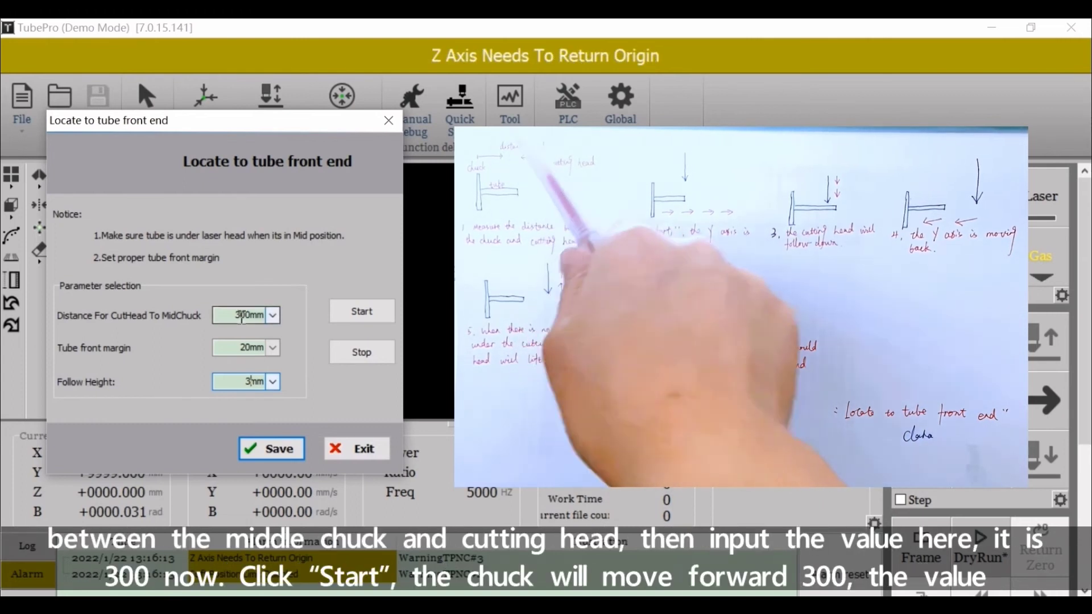
double_click(242, 317)
double_click(245, 324)
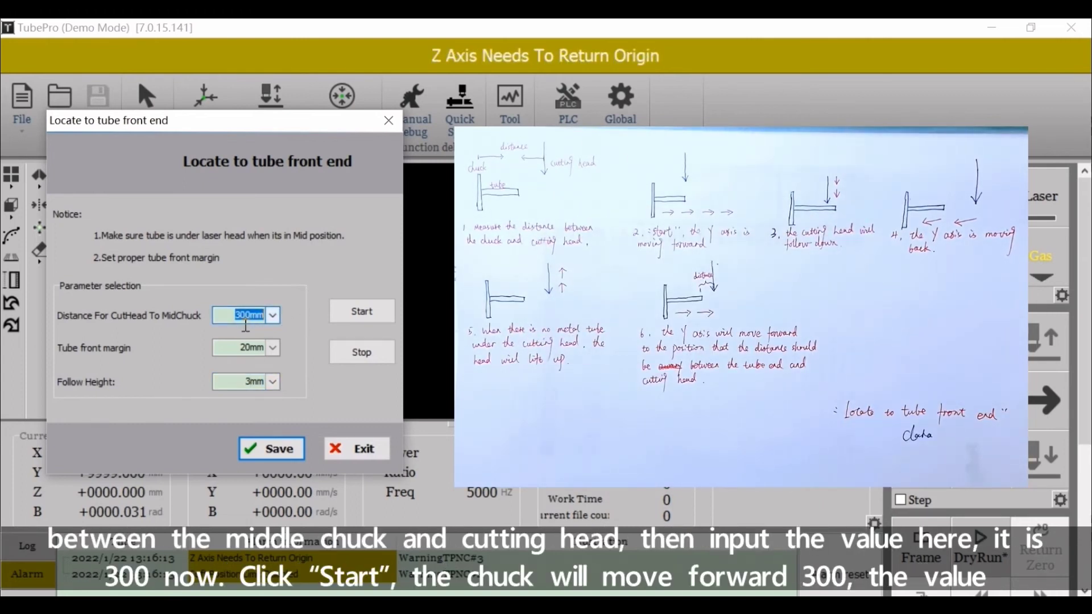
- Start the tube front end locating run, then select the 20 mm tube front margin value
left_click(363, 316)
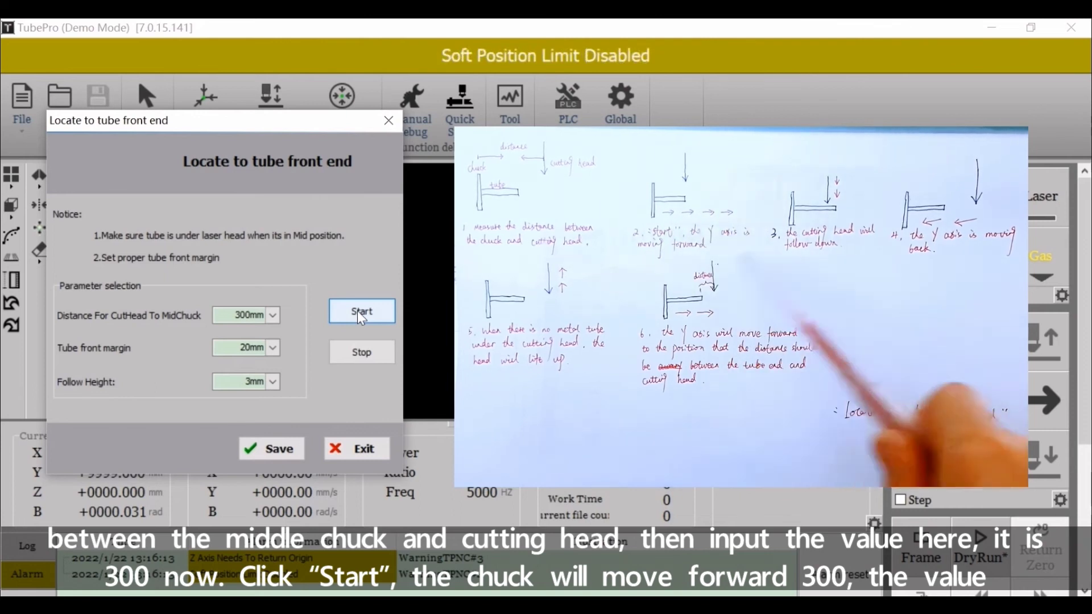
left_click(362, 318)
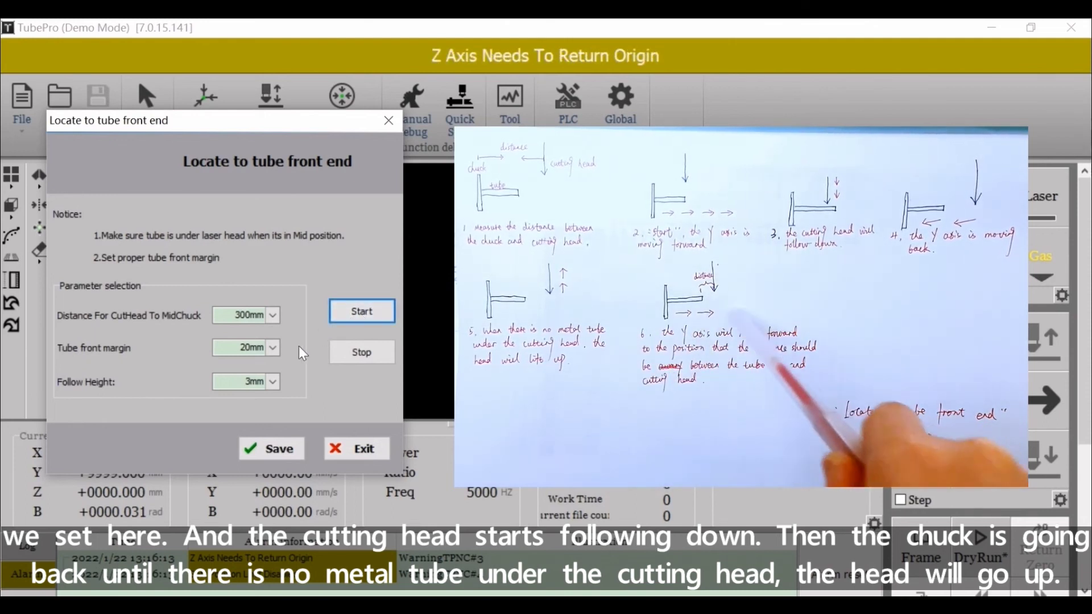
double_click(241, 348)
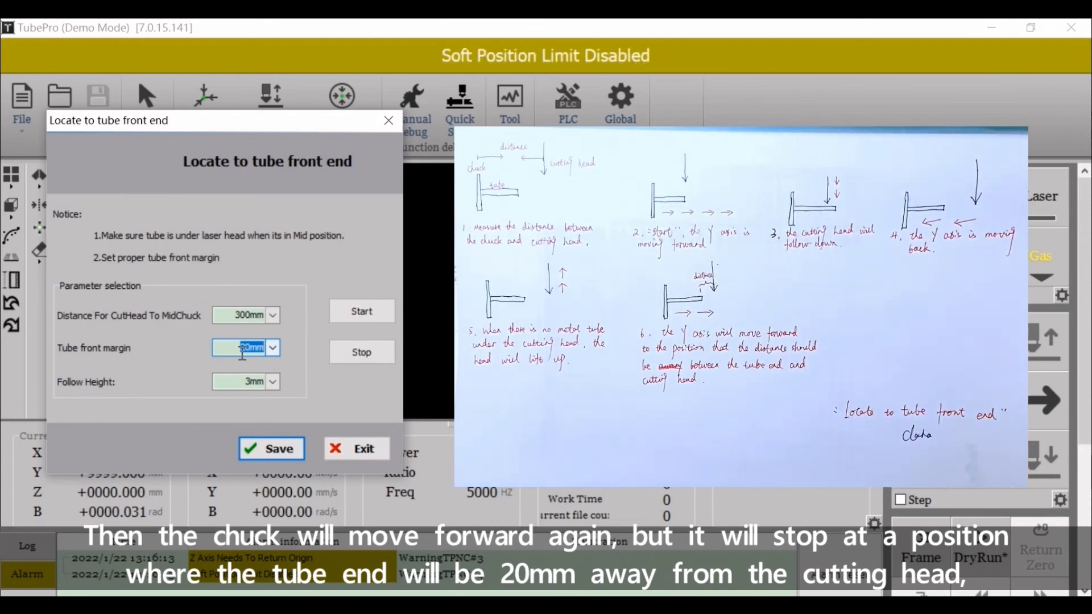
left_click(243, 352)
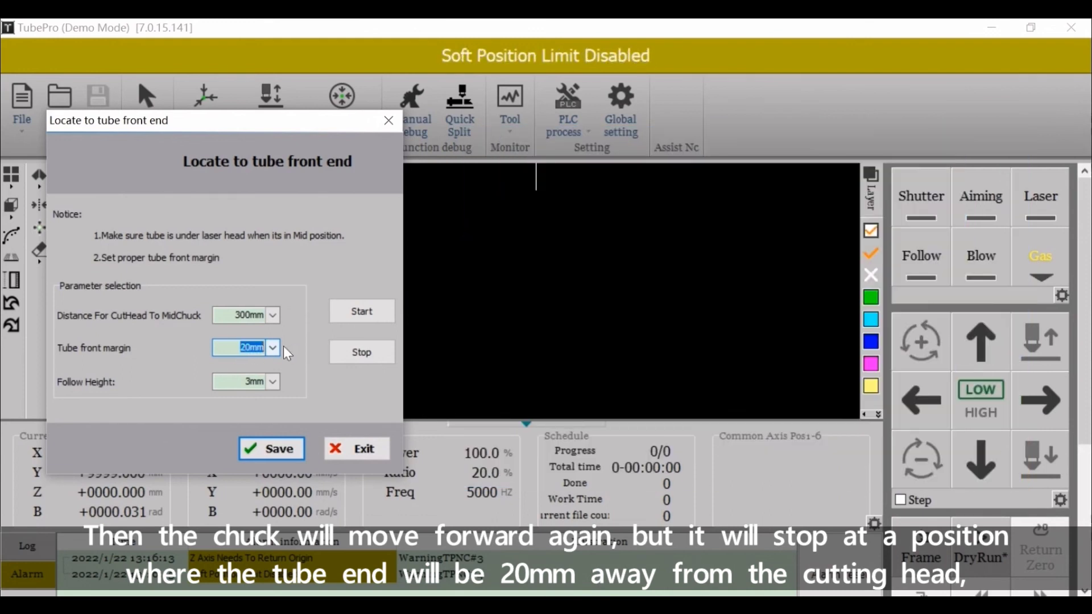